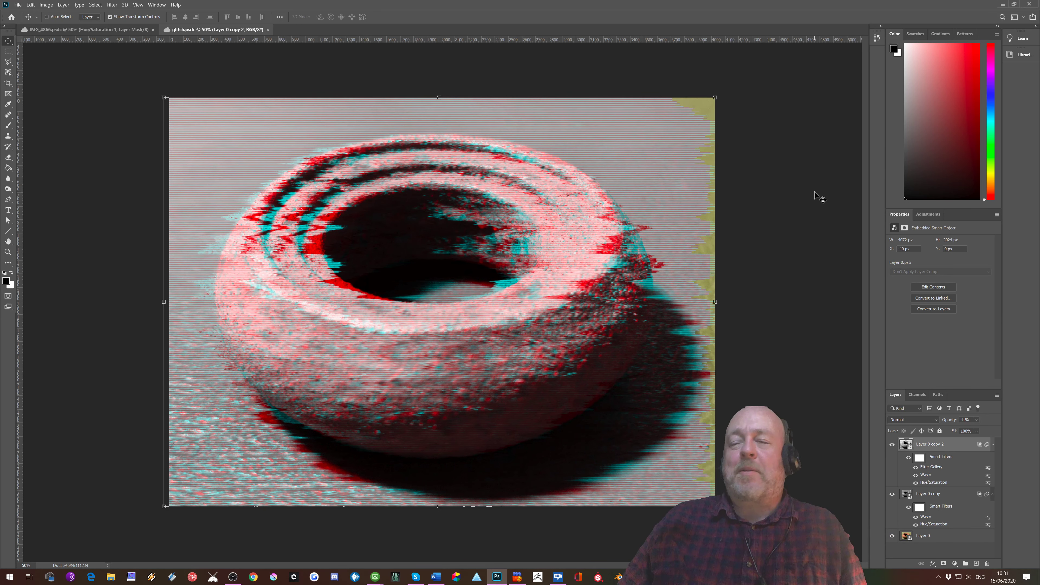
# Step: Delete the existing copy layers above Layer 0 and make a fresh duplicate of Layer 0
pyautogui.moveTo(938, 444); pyautogui.dragTo(988, 564)
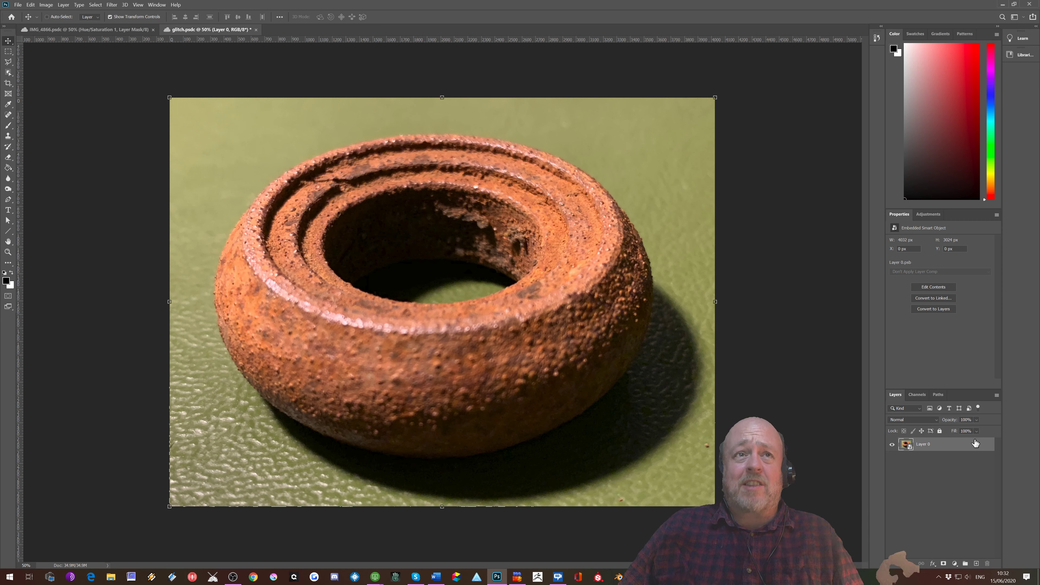
pyautogui.moveTo(969, 445); pyautogui.dragTo(977, 564)
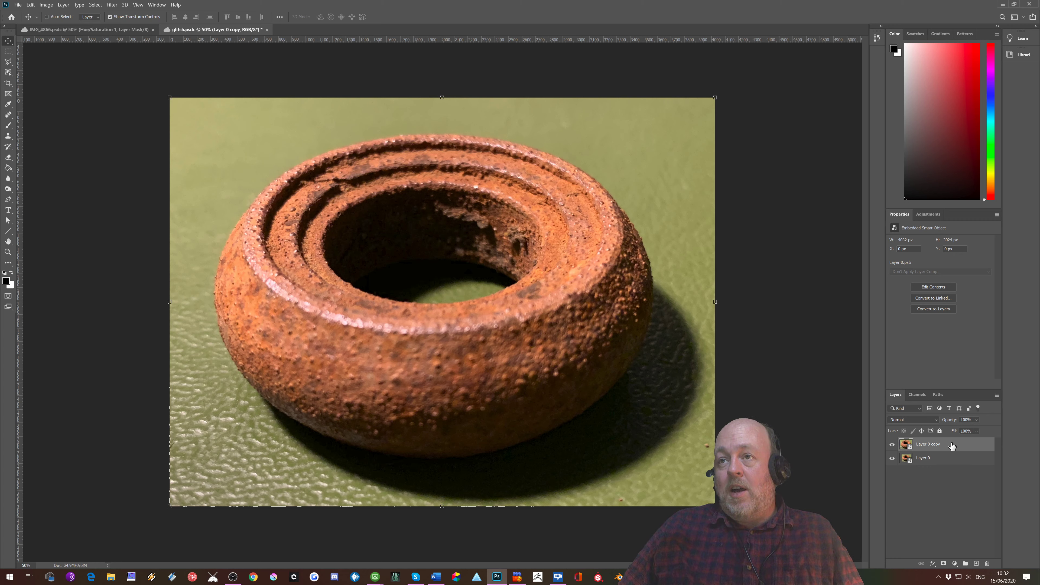
# Step: Convert the duplicate of Layer 0 to a smart object
pyautogui.click(922, 461)
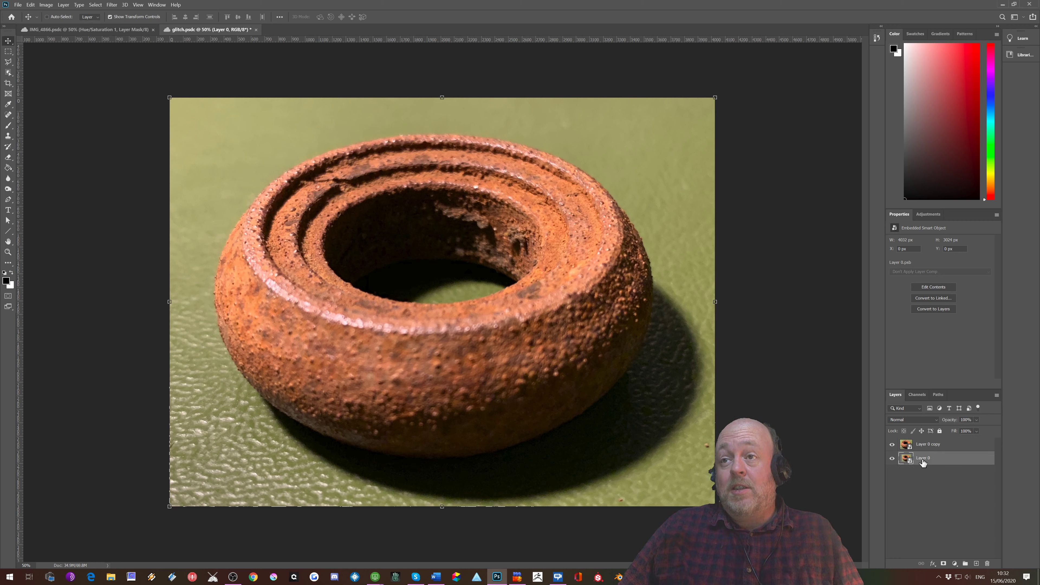
pyautogui.rightClick(923, 462)
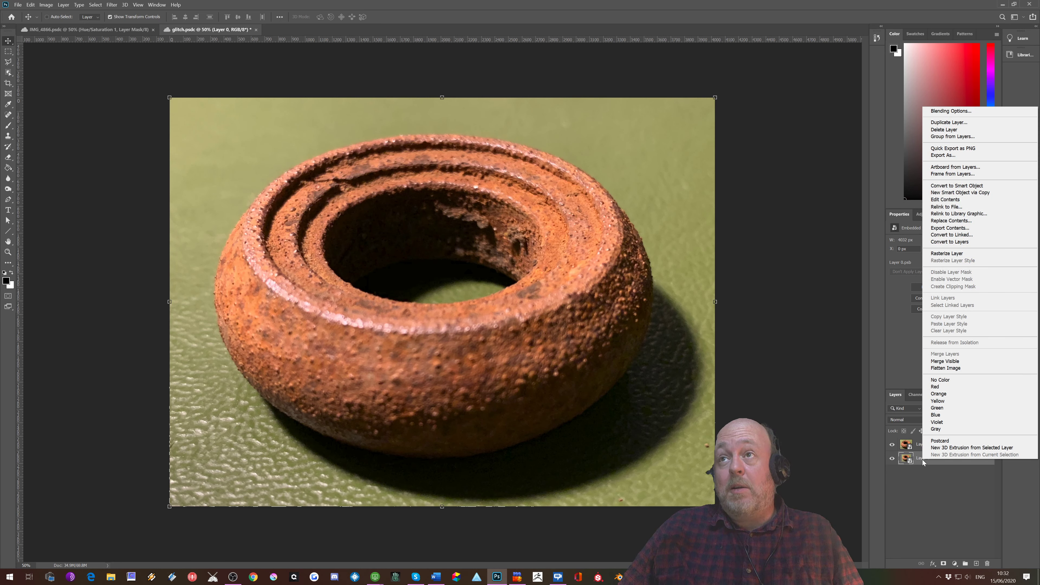
pyautogui.click(925, 463)
pyautogui.rightClick(929, 447)
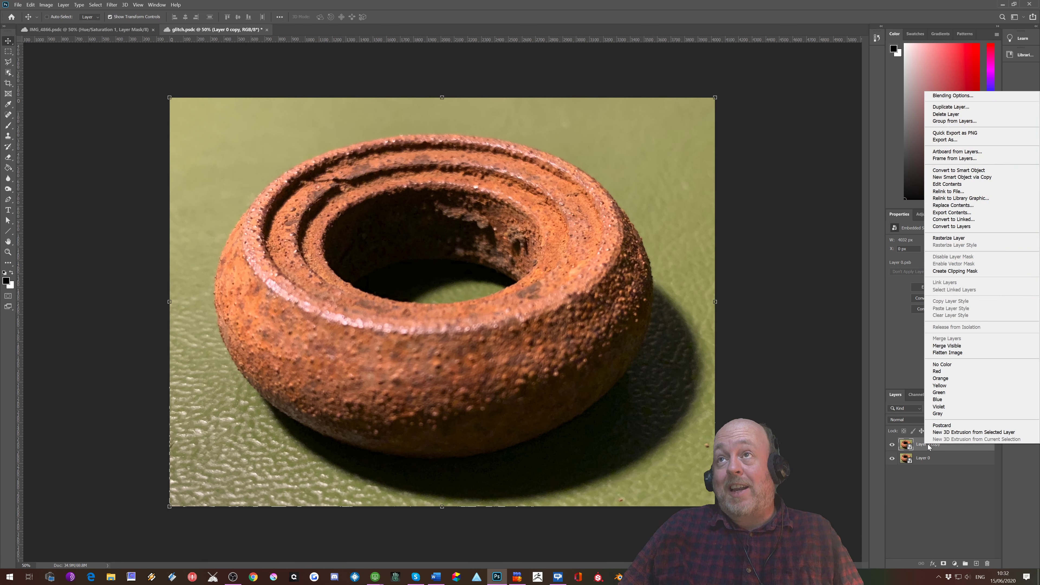
pyautogui.click(942, 170)
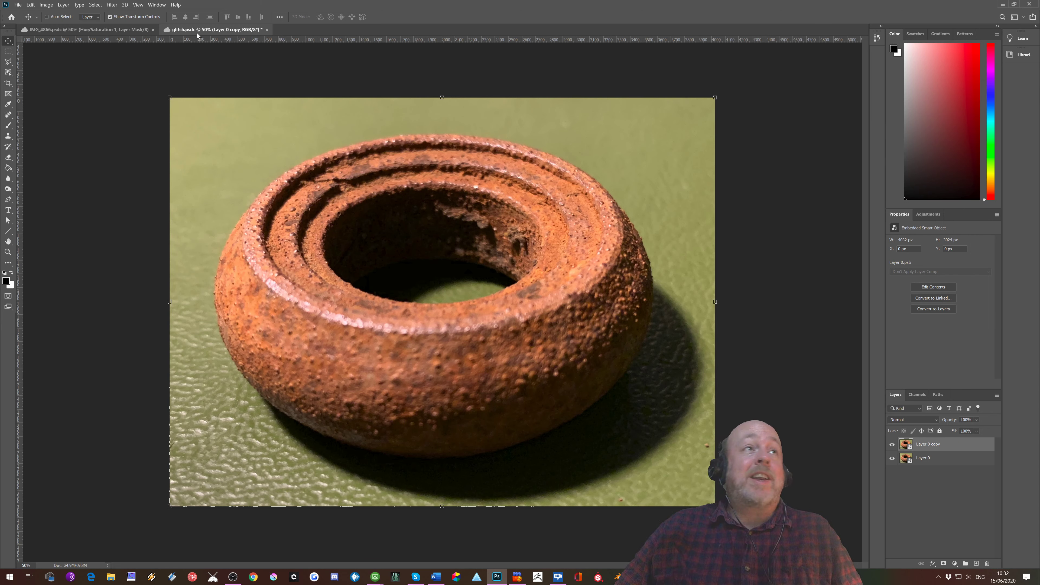
# Step: Apply a Hue/Saturation adjustment with Saturation at -100 to the duplicate layer
pyautogui.click(50, 5)
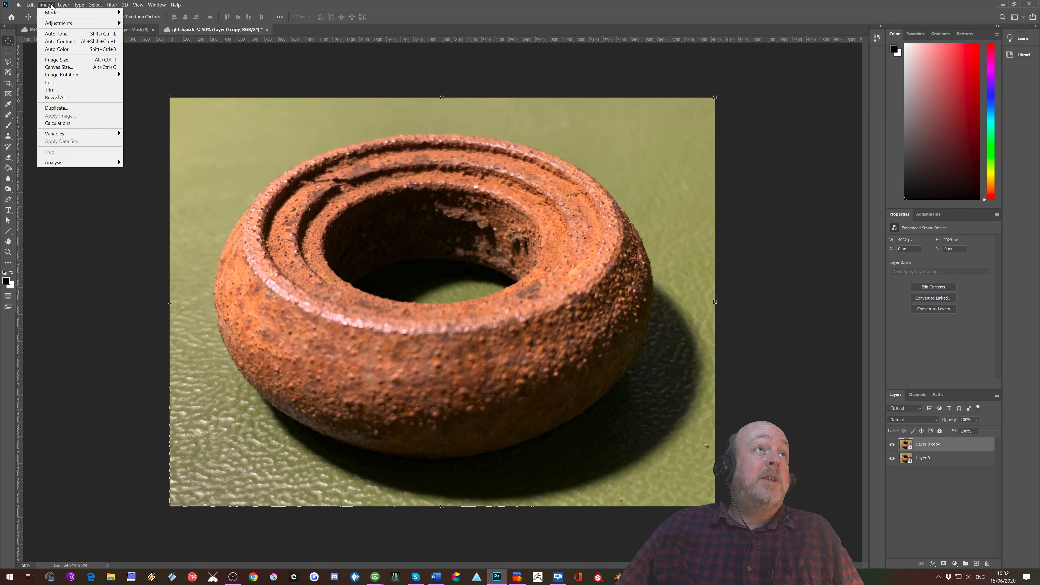
pyautogui.moveTo(68, 25)
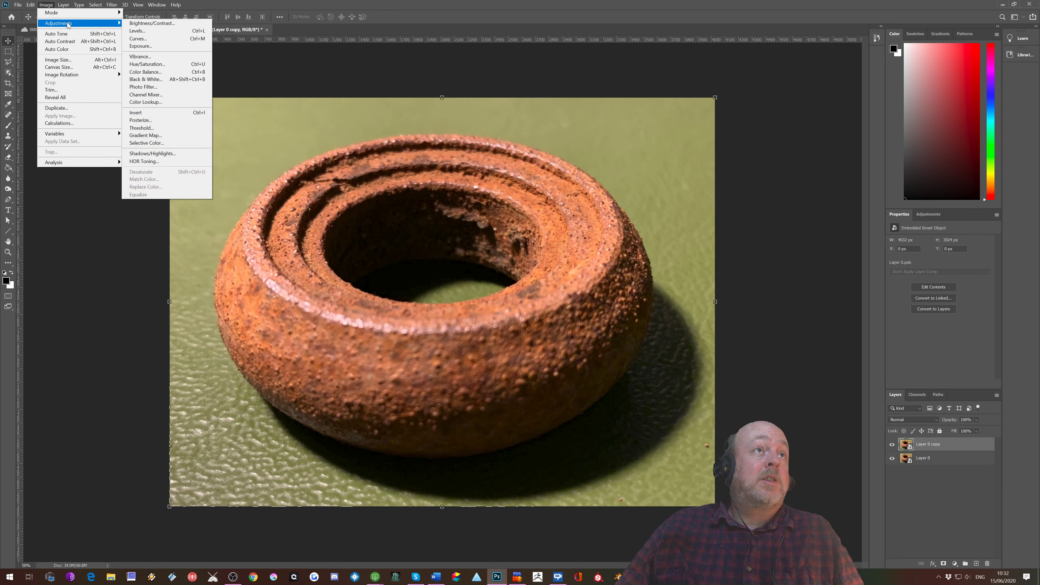
pyautogui.click(147, 64)
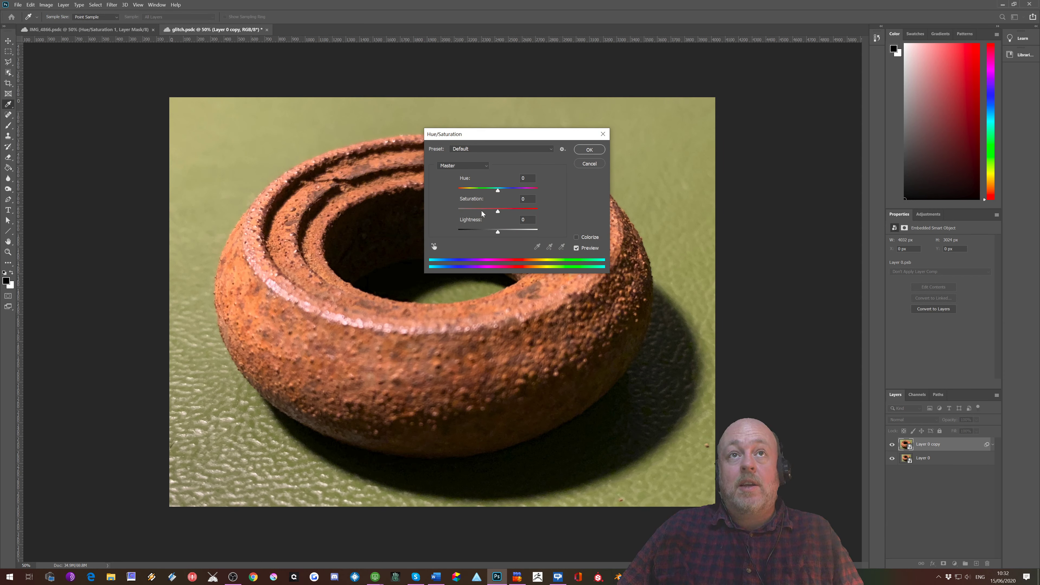
pyautogui.moveTo(498, 211); pyautogui.dragTo(456, 210)
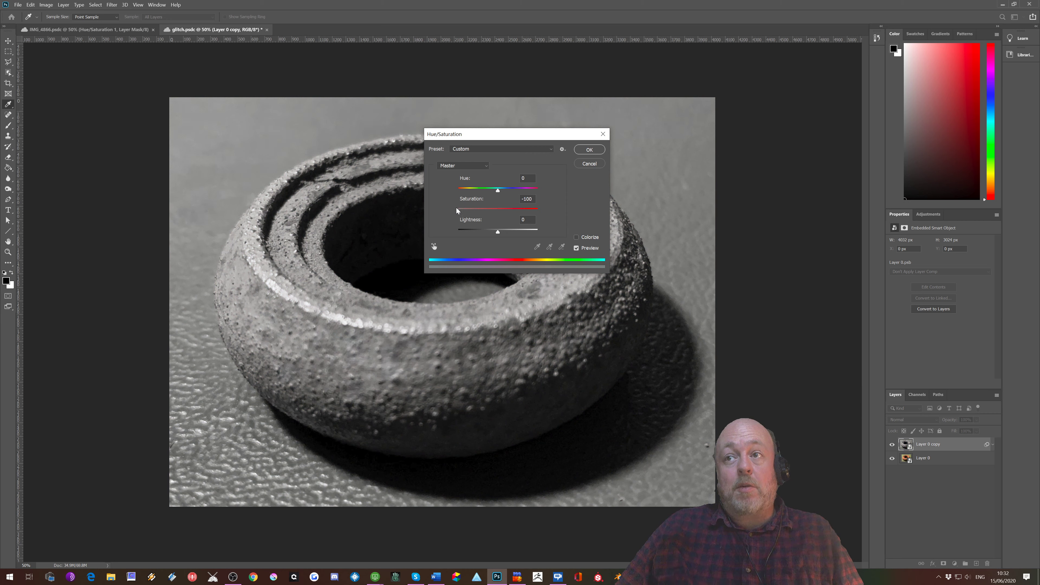
pyautogui.click(589, 149)
# Step: Rename the duplicate layer to "desaturated layer"
pyautogui.doubleClick(928, 445)
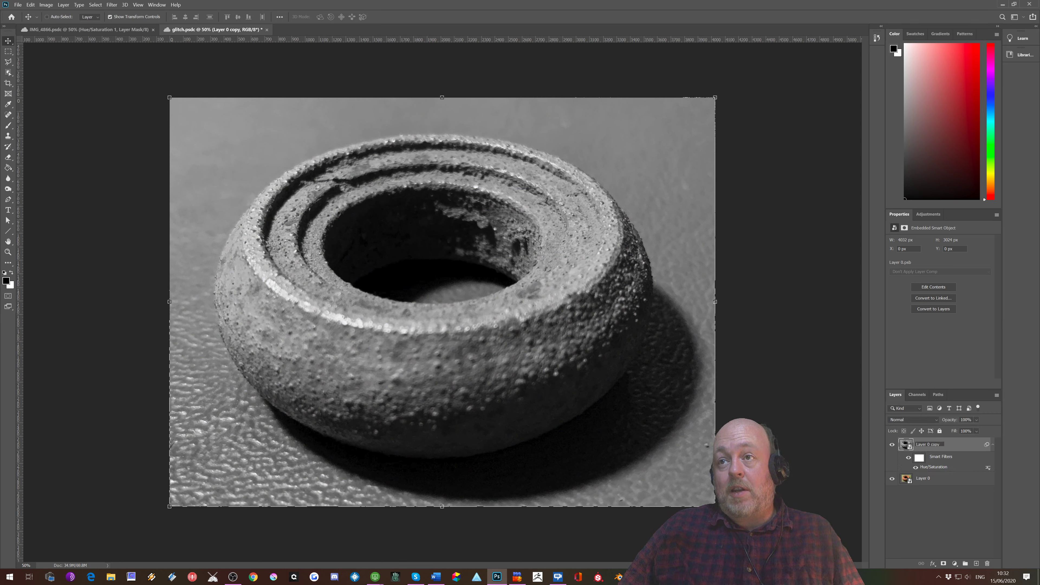
pyautogui.write('desa')
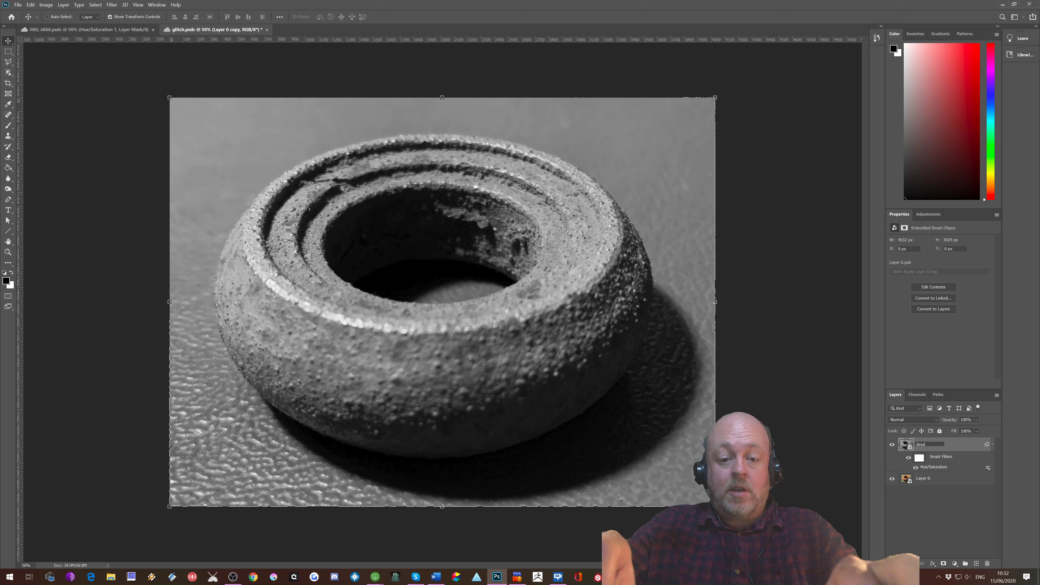
pyautogui.write('turated layer')
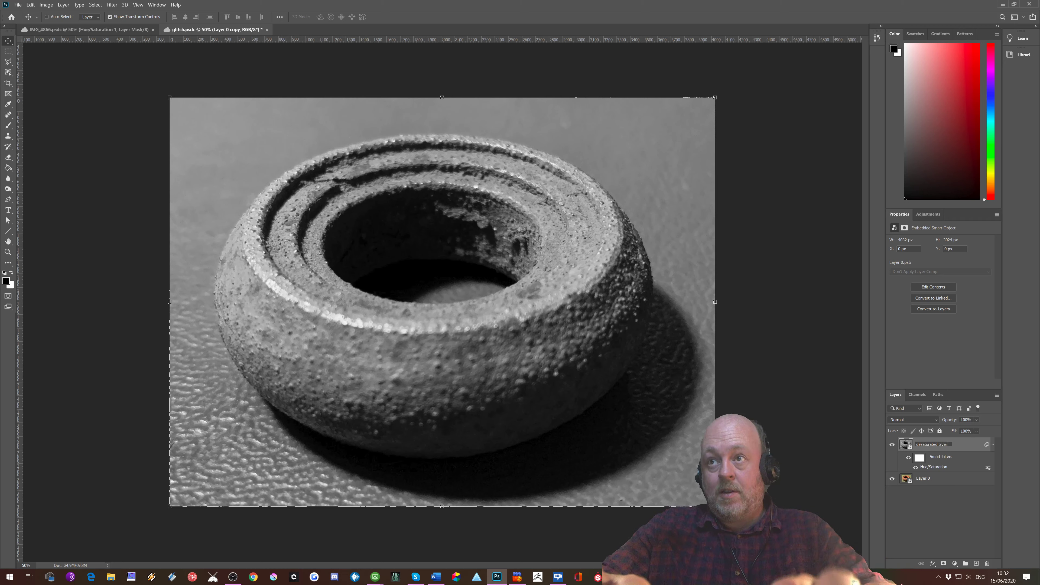
pyautogui.press('Return')
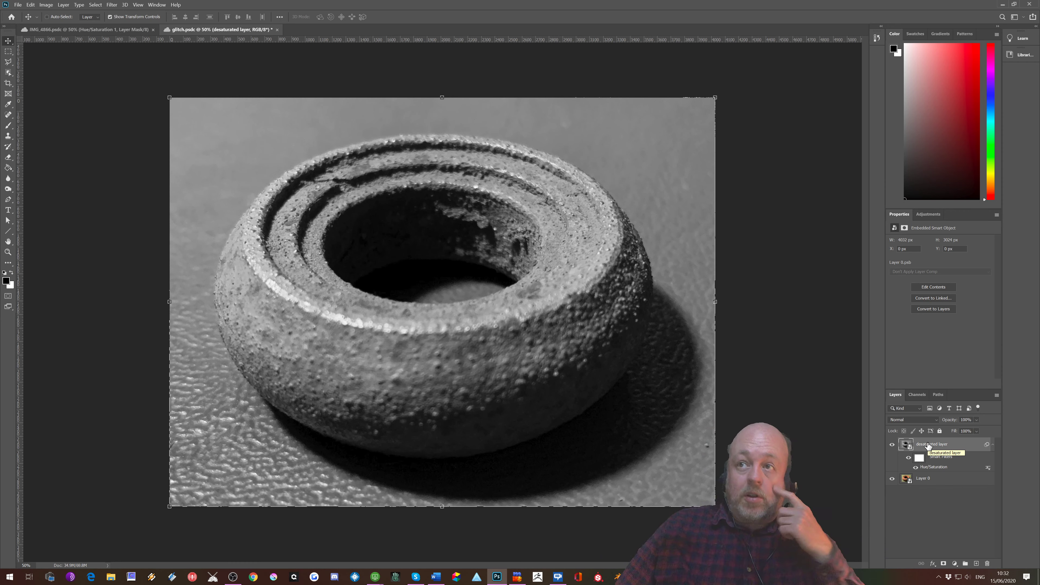
pyautogui.rightClick(967, 443)
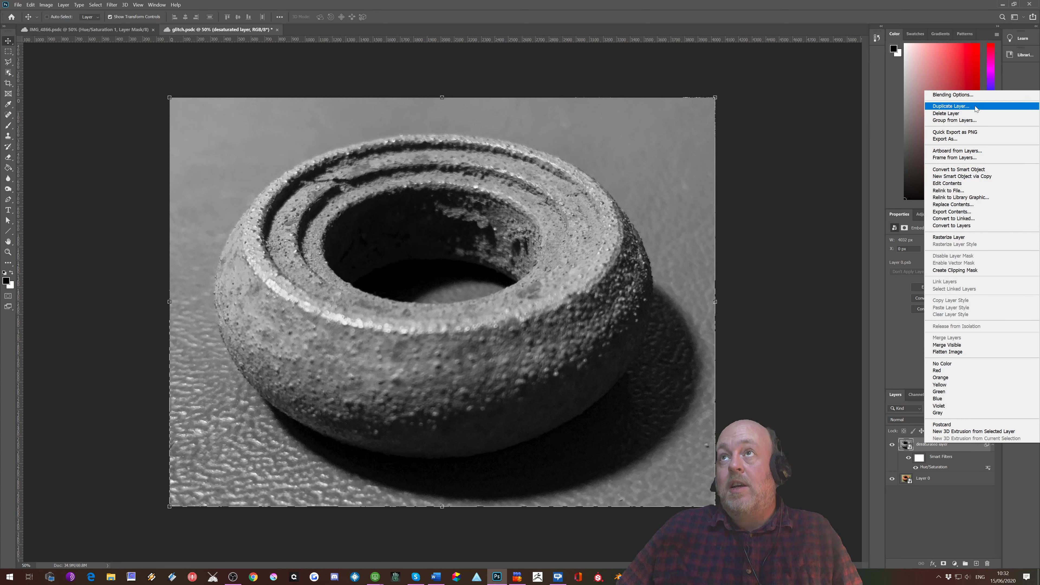
pyautogui.click(955, 95)
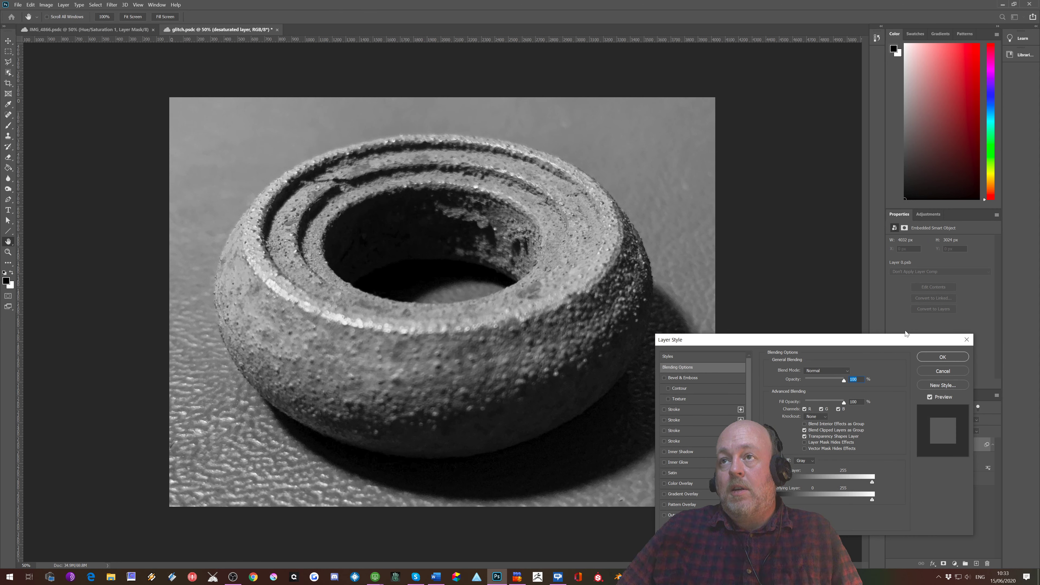
pyautogui.click(967, 339)
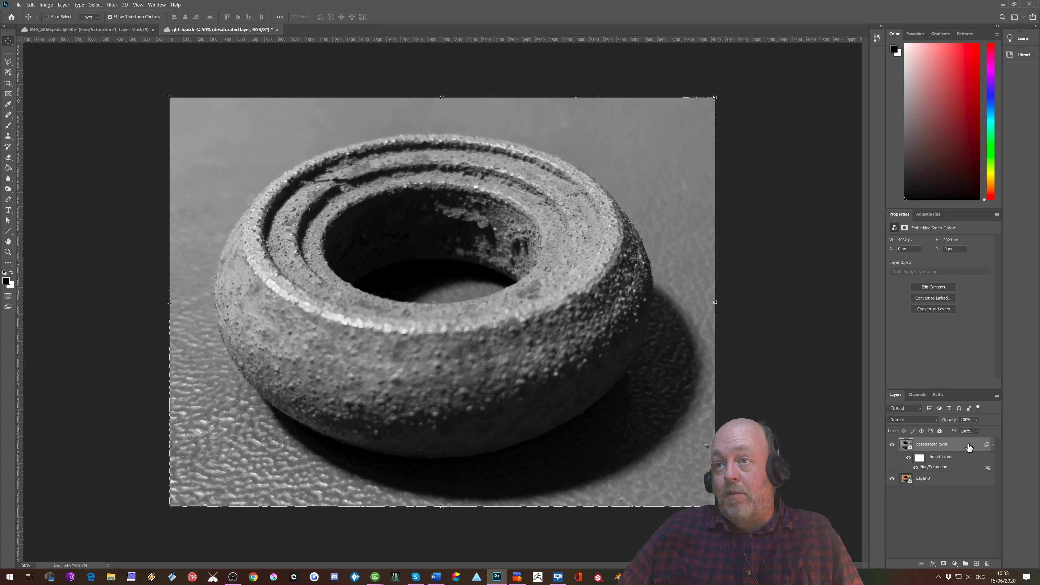
# Step: Turn off the red (R) channel in the blending options of the desaturated layer
pyautogui.doubleClick(970, 447)
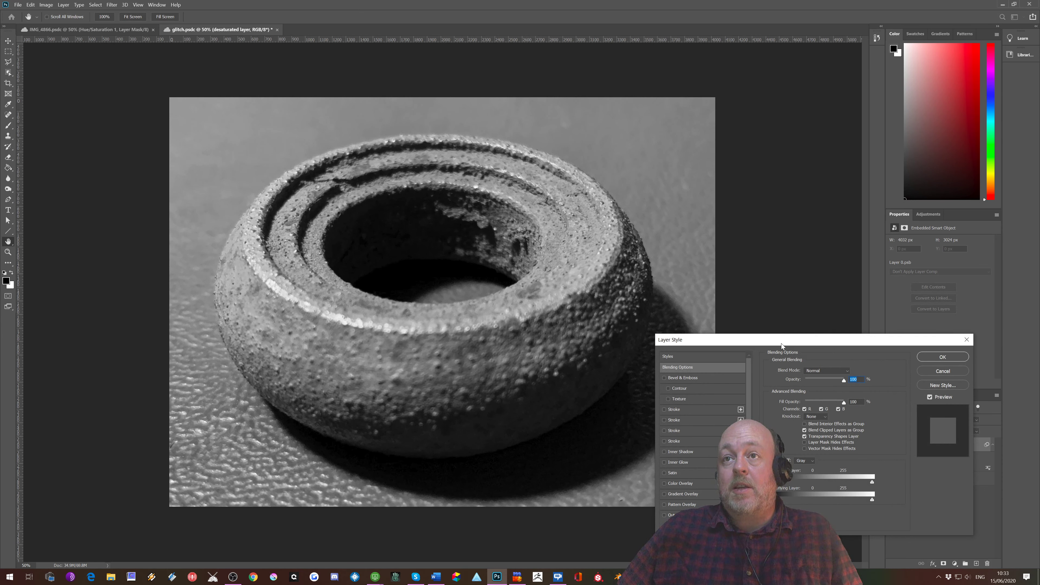
pyautogui.moveTo(783, 340); pyautogui.dragTo(823, 178)
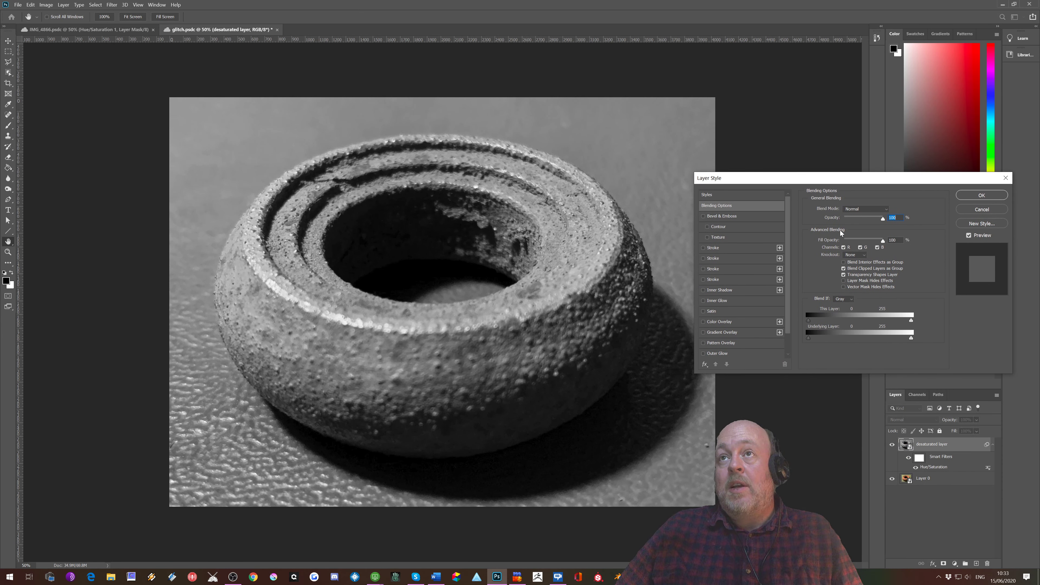
pyautogui.click(717, 194)
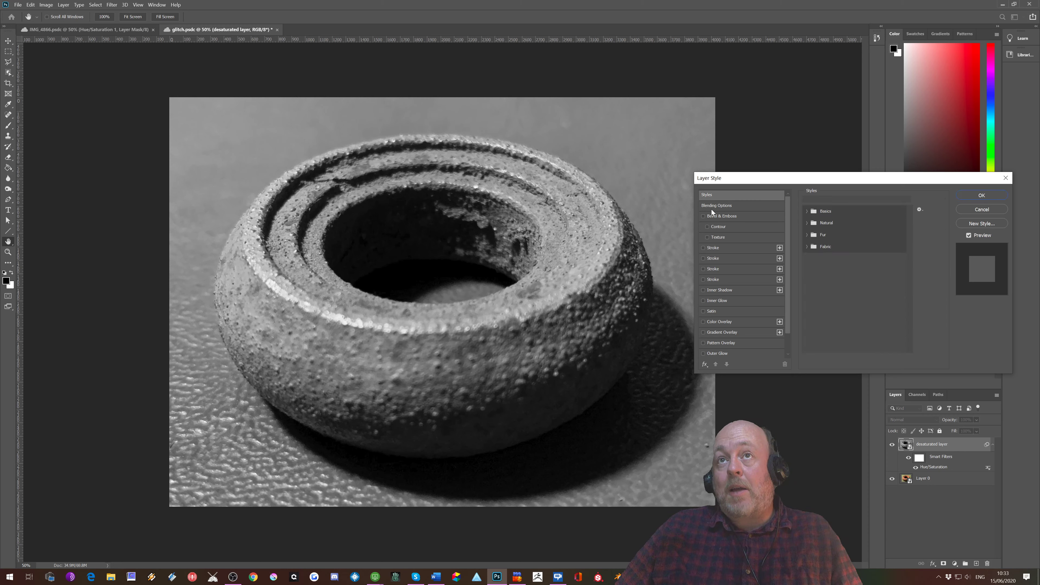
pyautogui.click(714, 204)
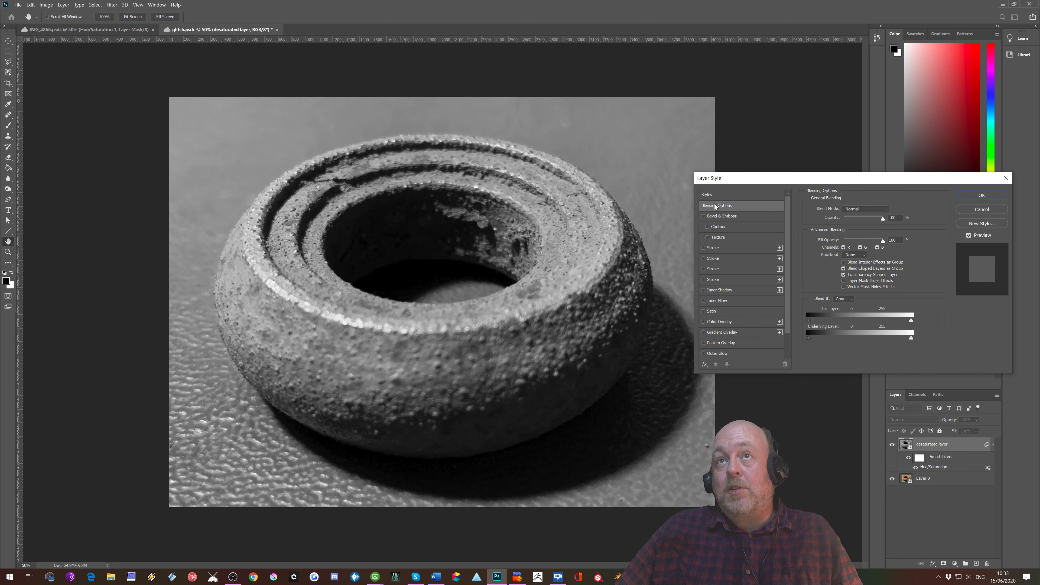
pyautogui.click(844, 248)
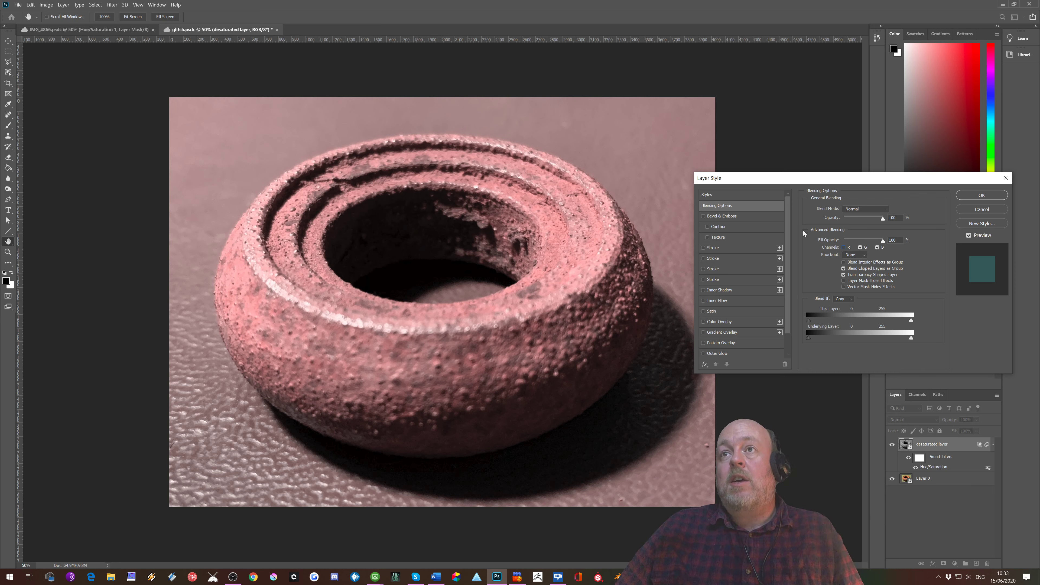
pyautogui.click(969, 194)
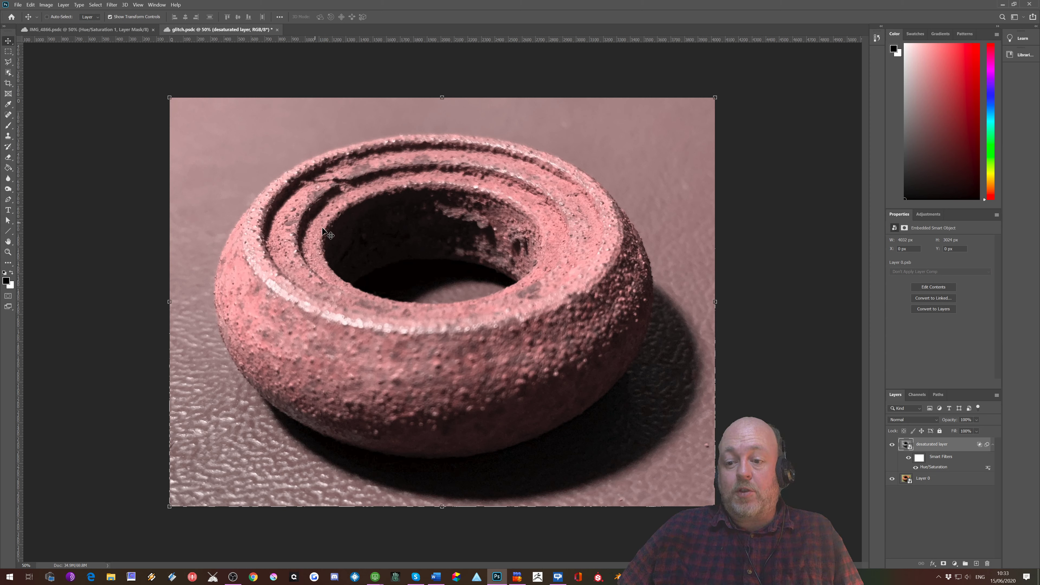
# Step: Nudge the desaturated layer about 60 px to the left to create a red and cyan colour offset
pyautogui.press('Left')
pyautogui.press('Left')
pyautogui.press('Left')
pyautogui.press('Left')
pyautogui.press('Left')
pyautogui.press('Left')
pyautogui.press('Left')
pyautogui.press('Left')
pyautogui.press('Left')
pyautogui.press('Left')
pyautogui.press('Left')
pyautogui.press('Left')
pyautogui.press('Left')
pyautogui.press('Left')
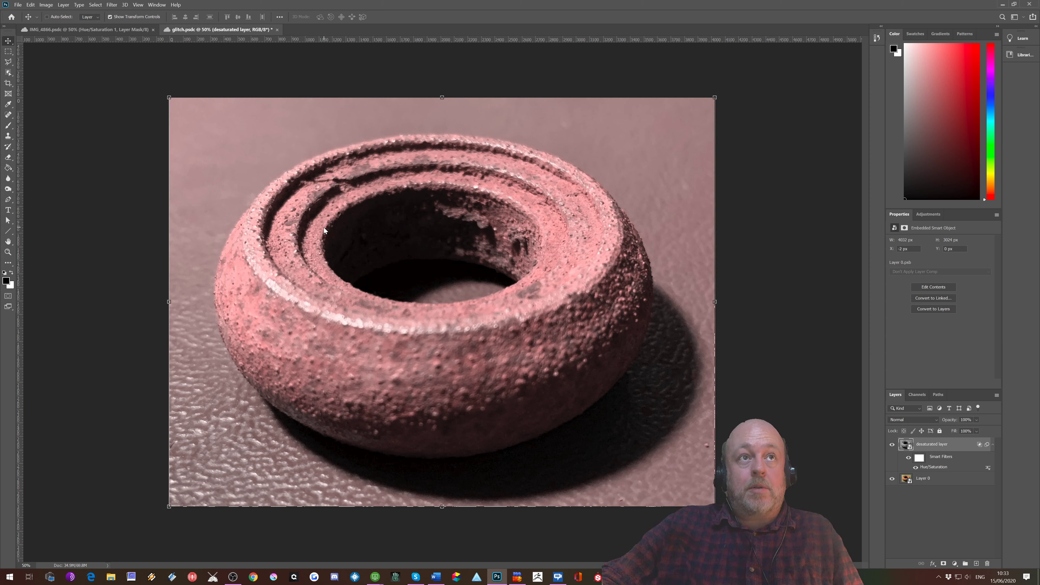
pyautogui.press('Left')
pyautogui.press('Left')
pyautogui.press('Left')
pyautogui.press('Left')
pyautogui.press('Left')
pyautogui.press('Left')
pyautogui.press('Left')
pyautogui.press('Left')
pyautogui.press('Left')
pyautogui.press('Left')
pyautogui.press('Left')
pyautogui.press('Left')
pyautogui.press('Left')
pyautogui.press('Left')
pyautogui.press('Left')
pyautogui.press('Left')
pyautogui.press('Left')
pyautogui.press('Left')
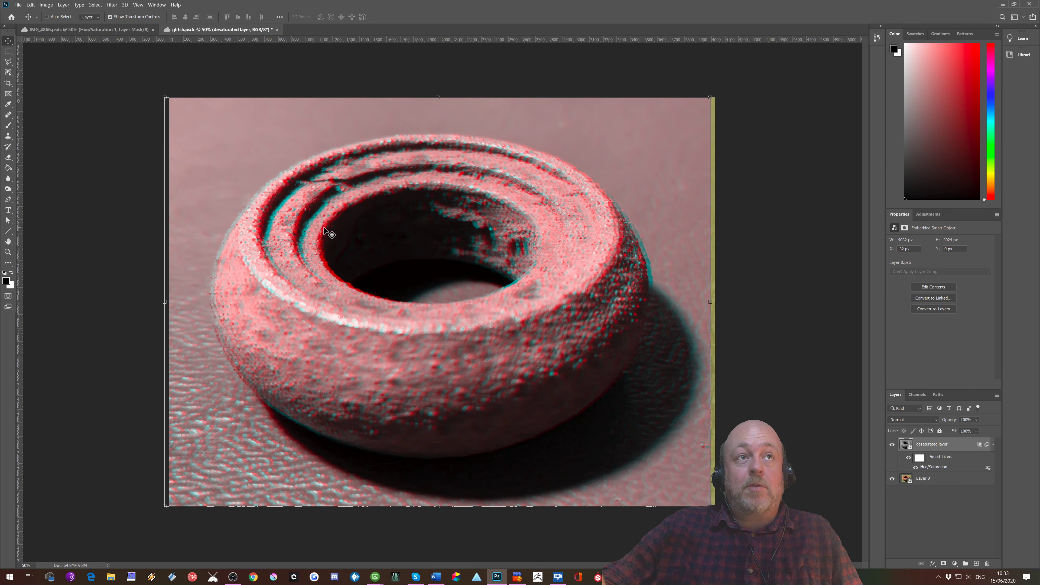
pyautogui.press('Left')
pyautogui.press('Left')
pyautogui.press('Left')
pyautogui.press('Left')
pyautogui.press('Left')
pyautogui.press('Left')
pyautogui.press('Left')
pyautogui.press('Left')
pyautogui.press('Left')
pyautogui.press('Left')
pyautogui.press('Left')
pyautogui.press('Left')
pyautogui.press('Left')
pyautogui.press('Left')
pyautogui.press('Left')
pyautogui.press('Left')
pyautogui.press('Left')
pyautogui.press('Left')
pyautogui.press('Left')
pyautogui.press('Left')
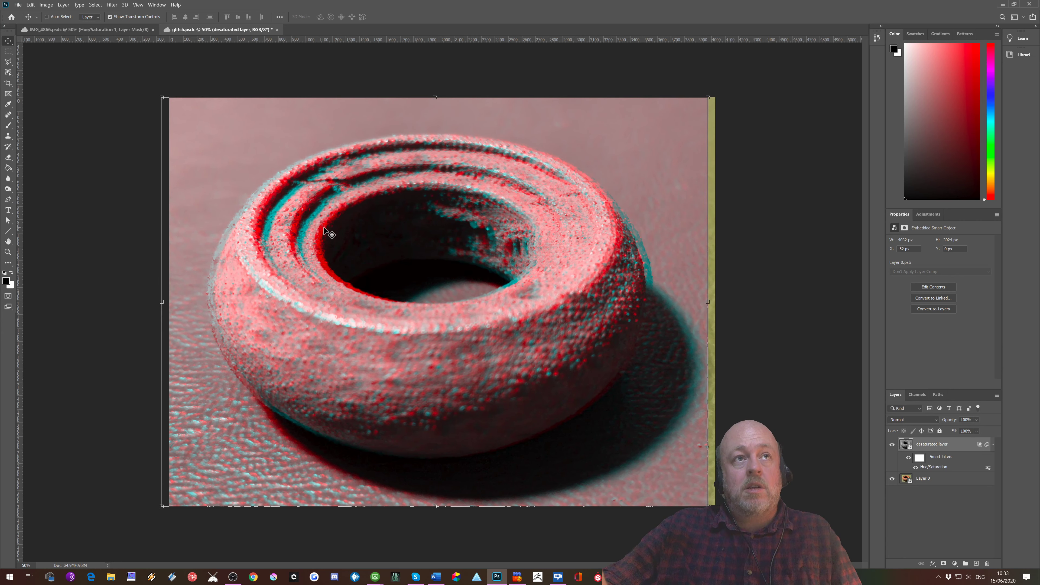
pyautogui.press('Left')
pyautogui.press('Left')
pyautogui.press('Left')
pyautogui.press('Left')
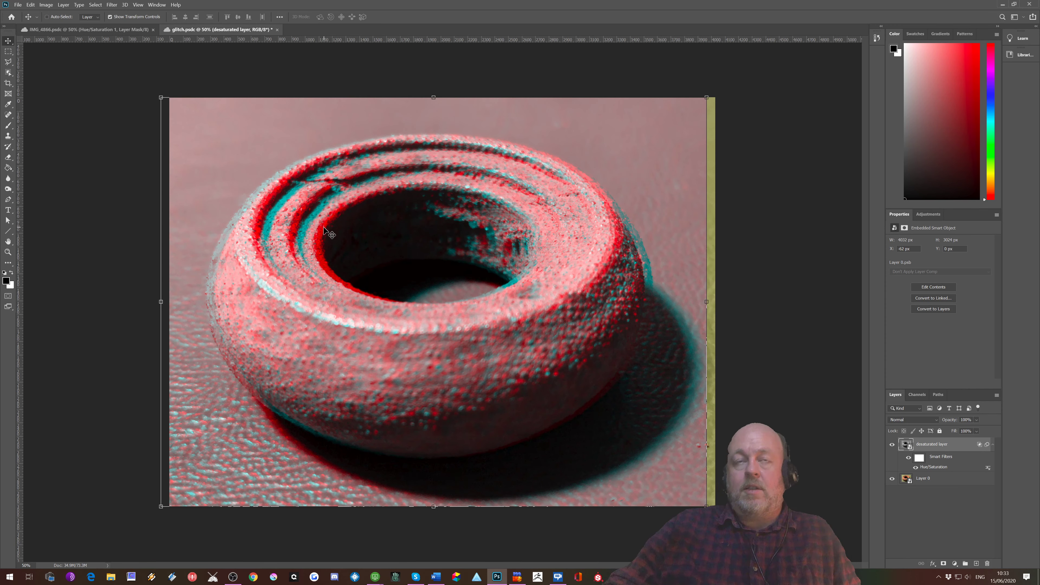
pyautogui.press('Right')
pyautogui.press('Right')
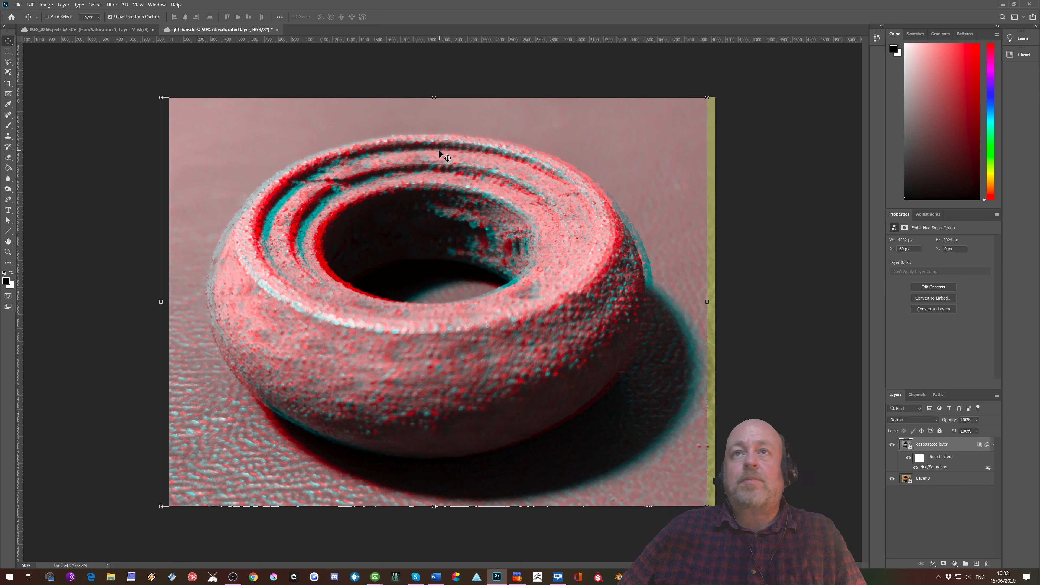
pyautogui.hotkey('ctrl', 'h')
pyautogui.hotkey('ctrl', 'h')
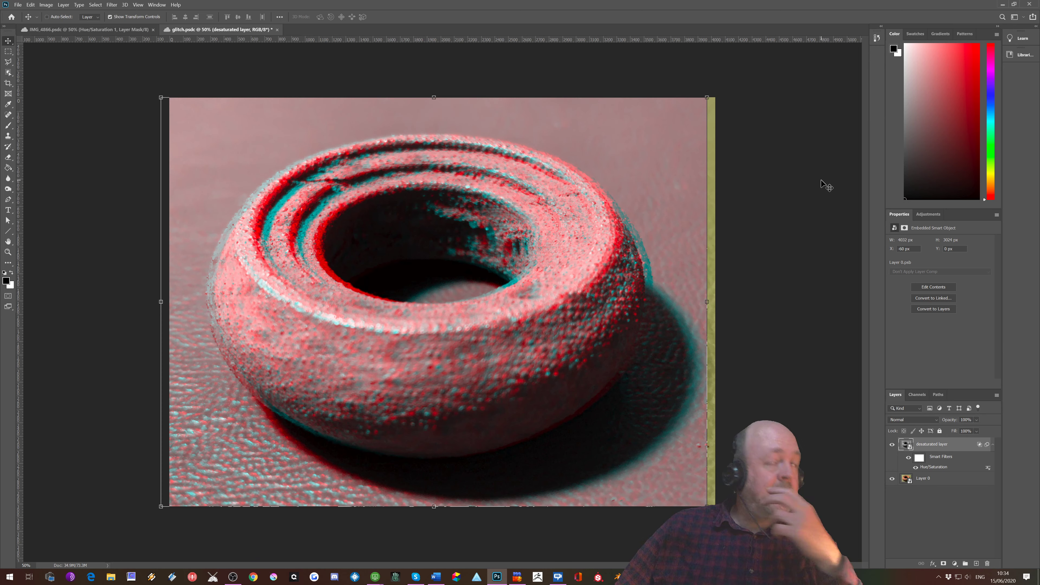
# Step: Open the Wave distortion for the desaturated layer and set 24 generators with a wavelength range of 1 to 445
pyautogui.click(112, 4)
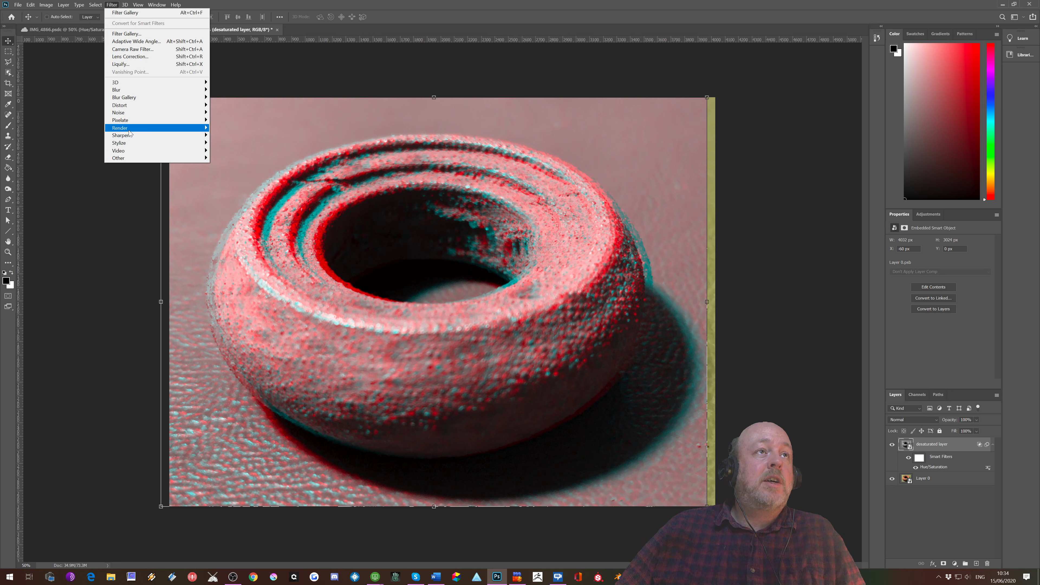
pyautogui.moveTo(129, 130)
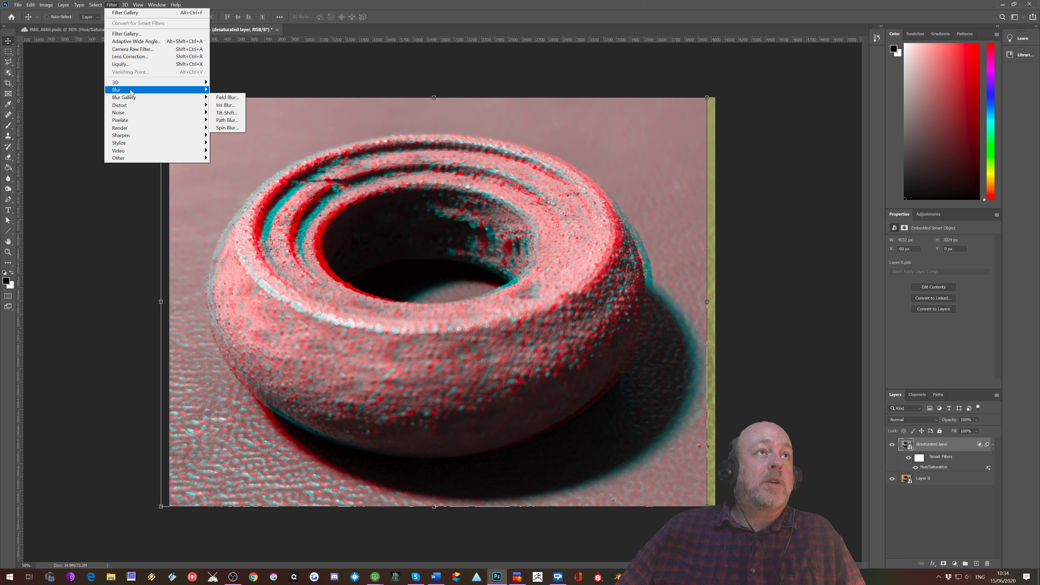
pyautogui.moveTo(131, 92)
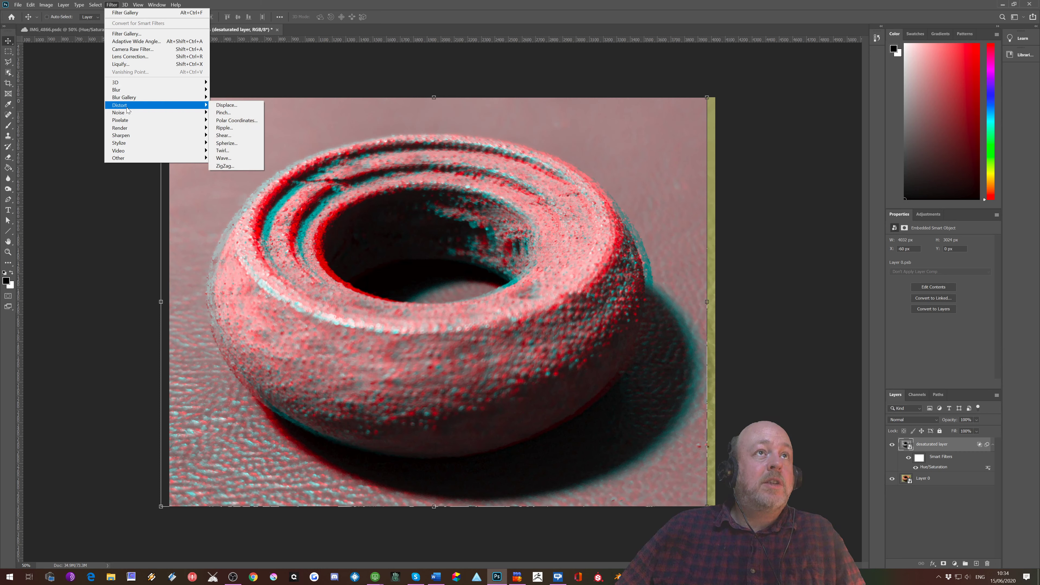
pyautogui.click(238, 157)
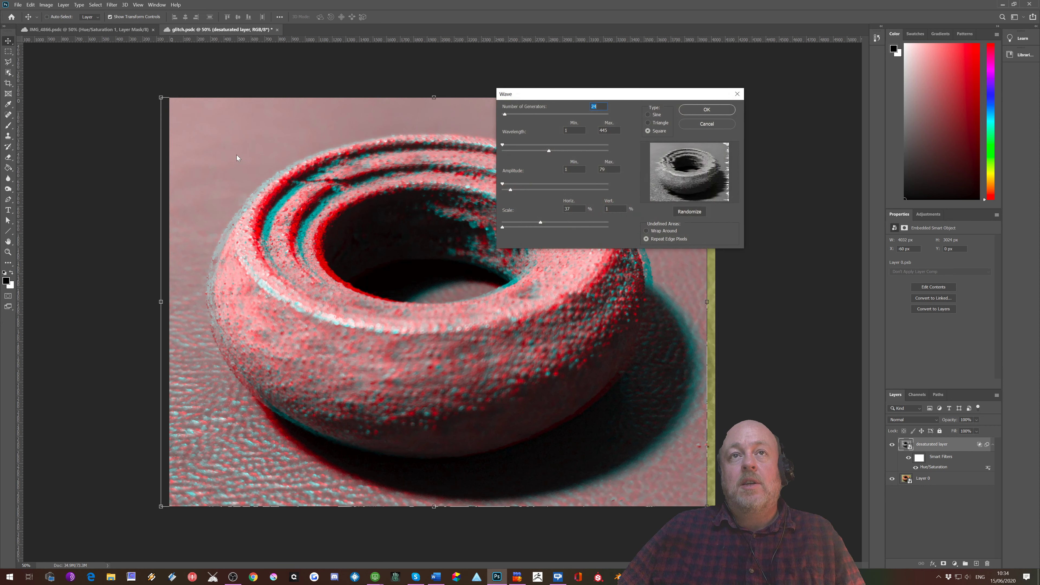
pyautogui.moveTo(605, 95); pyautogui.dragTo(732, 182)
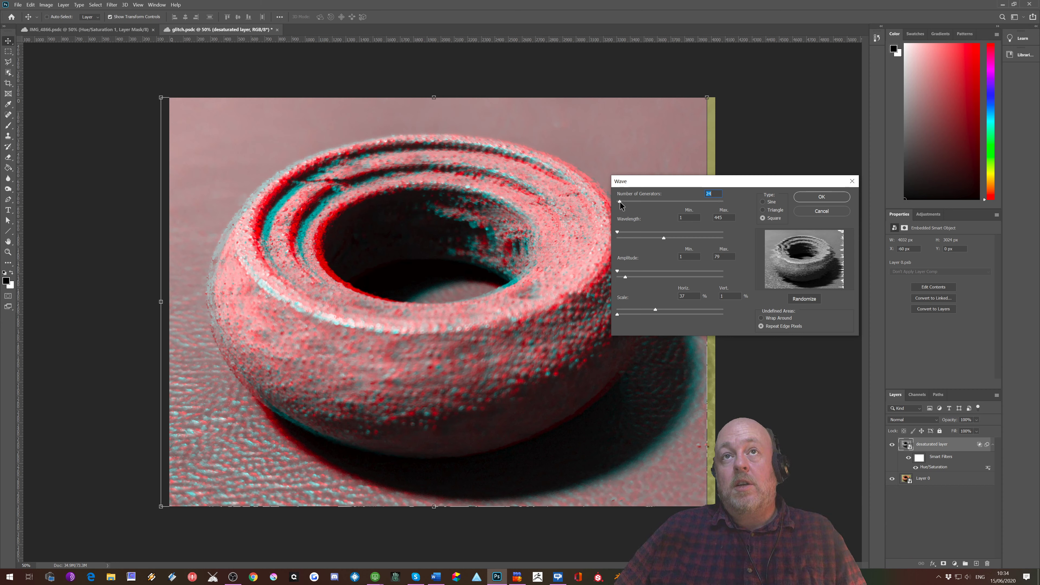
pyautogui.moveTo(620, 201); pyautogui.dragTo(643, 201)
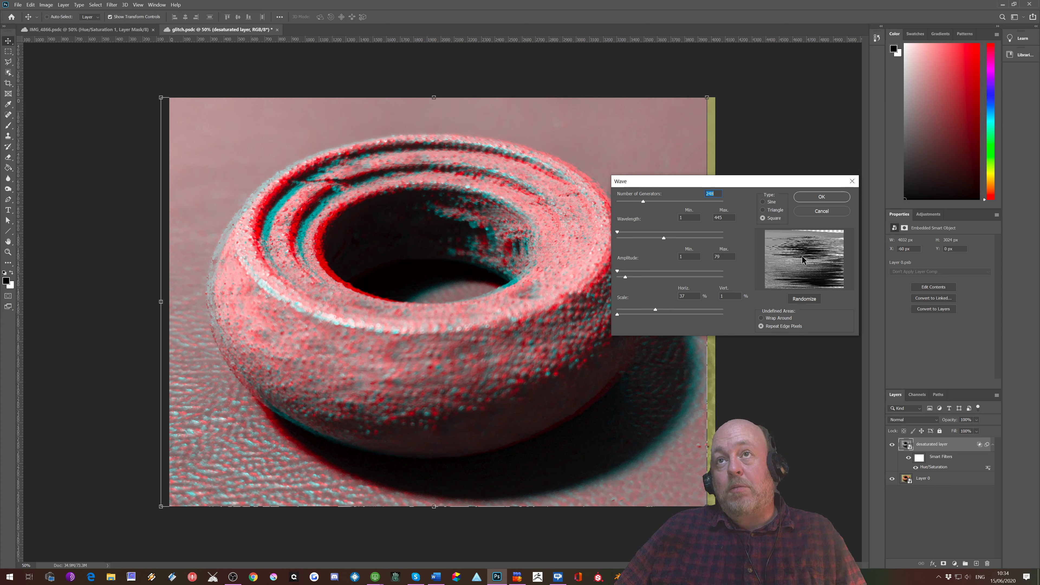
pyautogui.moveTo(645, 203); pyautogui.dragTo(619, 204)
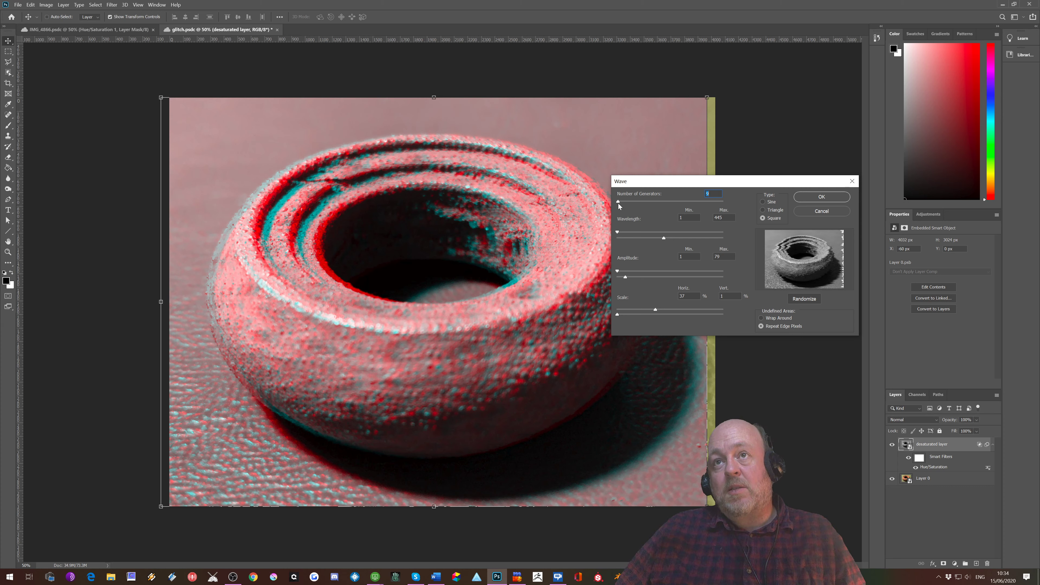
pyautogui.moveTo(620, 205); pyautogui.dragTo(621, 205)
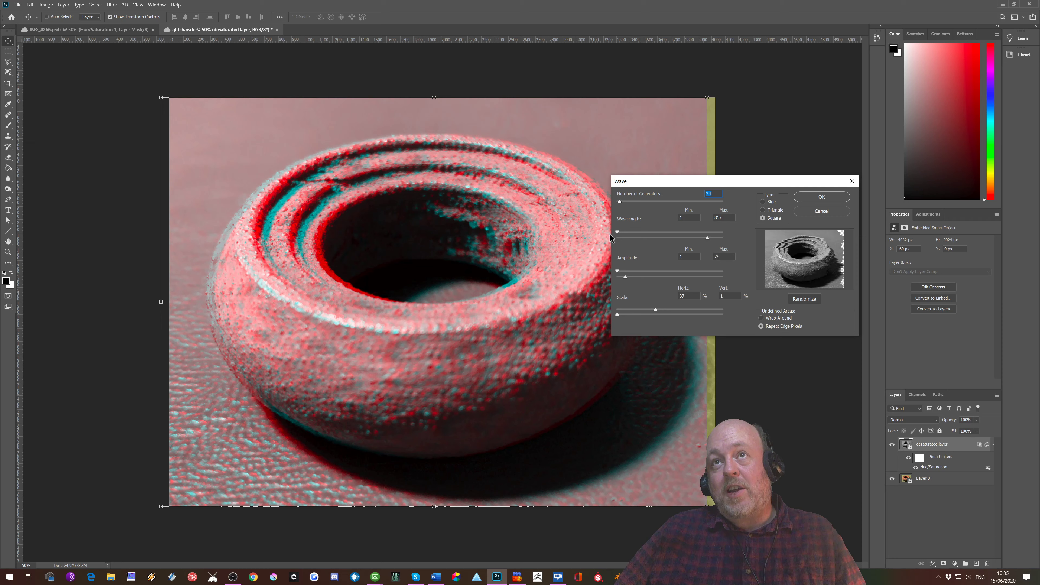
pyautogui.moveTo(618, 232)
pyautogui.mouseDown()
pyautogui.moveTo(717, 240)
pyautogui.moveTo(607, 234)
pyautogui.mouseUp()
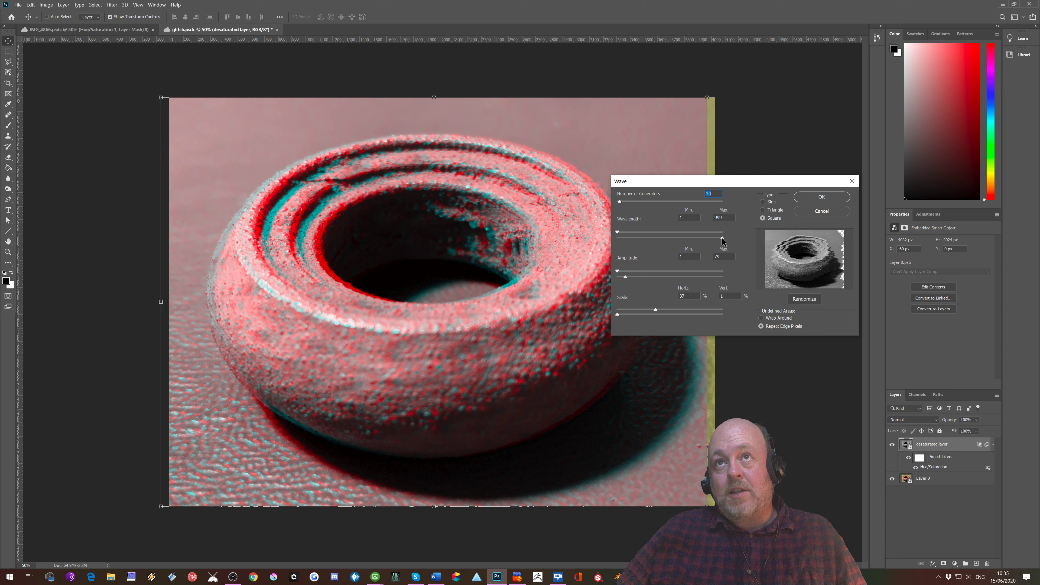
pyautogui.moveTo(722, 238); pyautogui.dragTo(664, 242)
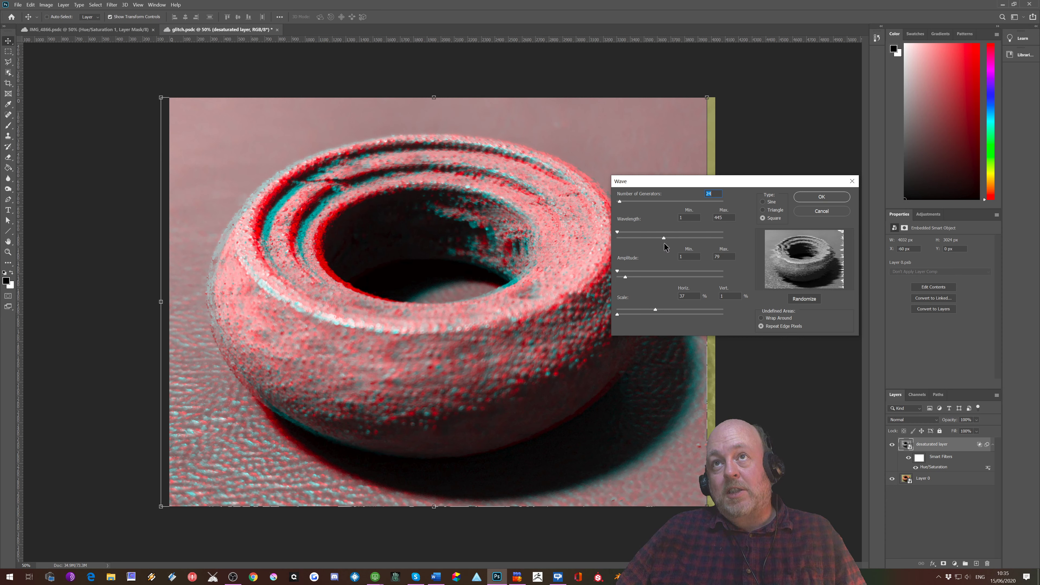